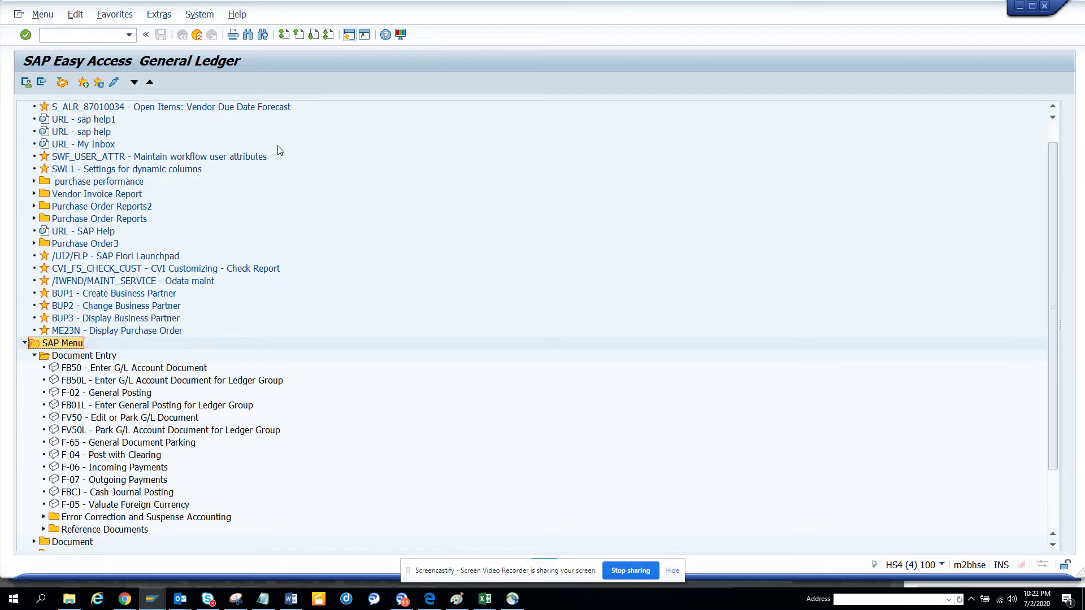
- Reload the General Ledger area menu by running fsmn from the command history
{"action": "left_click", "coordinate": [129, 36]}
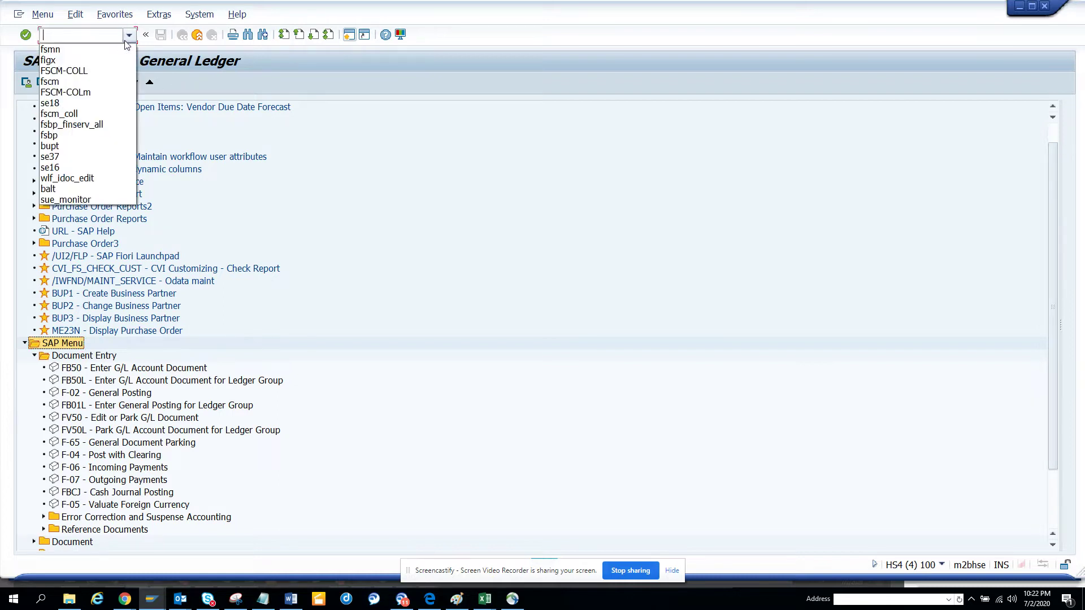
{"action": "left_click", "coordinate": [95, 49]}
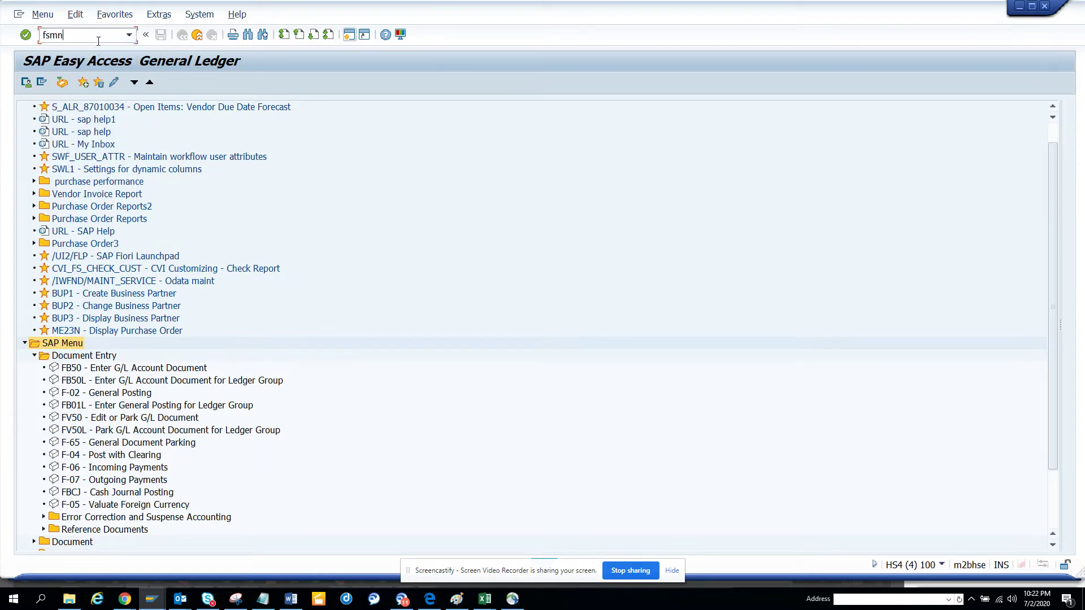
{"action": "key", "text": "Return"}
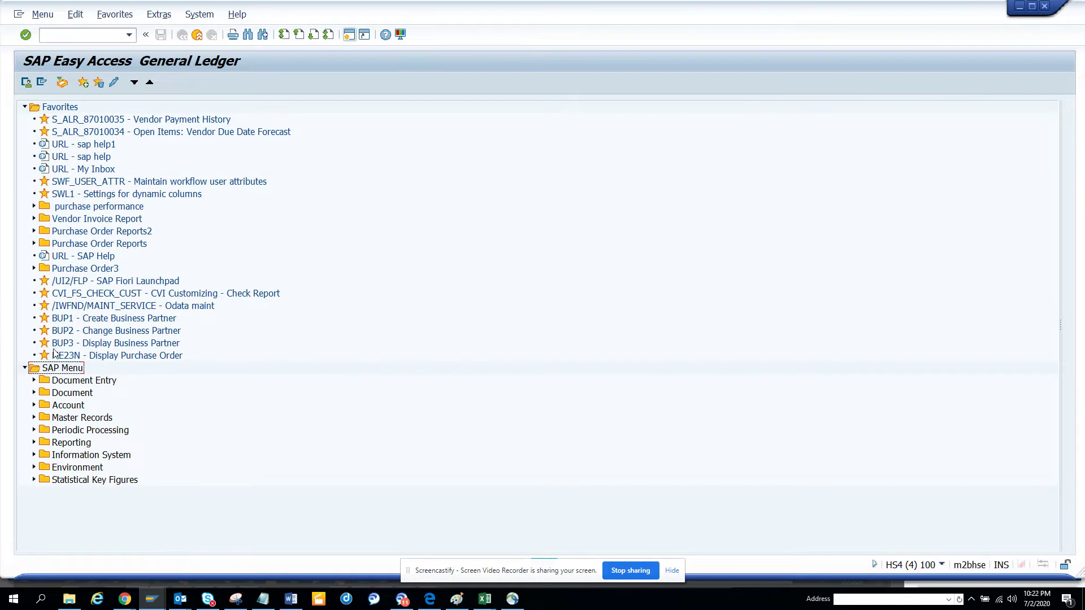
- Expand Document Entry, Master Records > G/L Accounts and Account to list FAGLB03, FAGLL03 and clearing transactions
{"action": "left_click", "coordinate": [34, 380]}
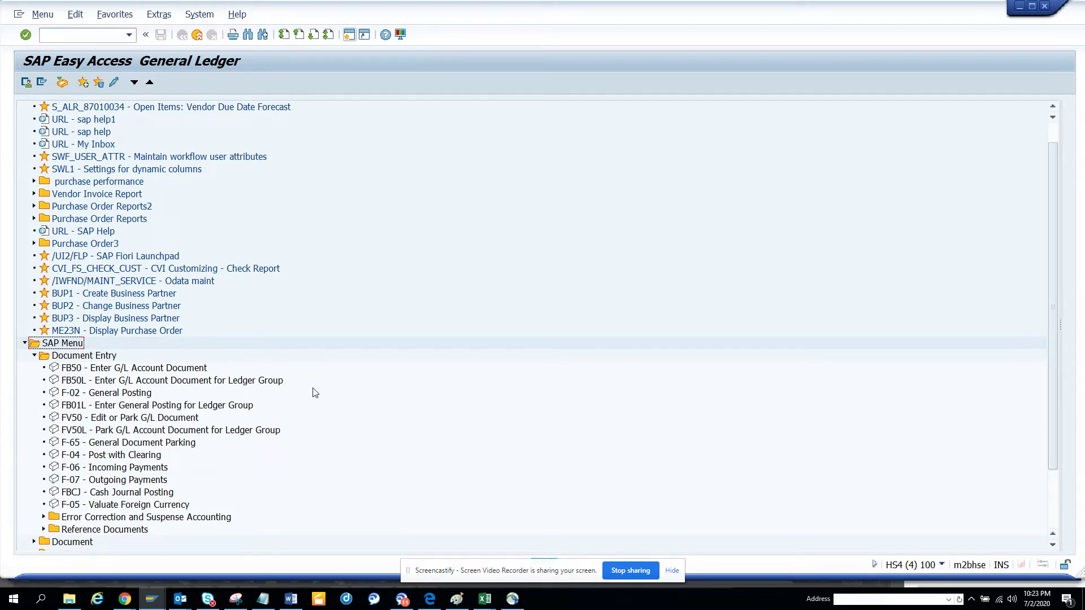
{"action": "key", "text": "End"}
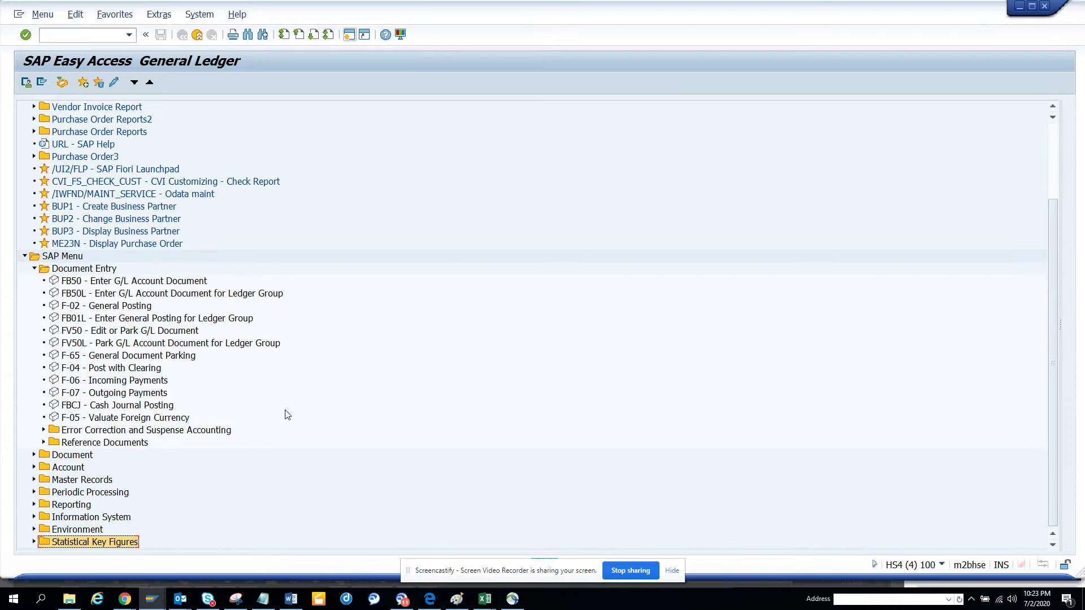
{"action": "left_click", "coordinate": [34, 480]}
{"action": "left_click", "coordinate": [43, 492]}
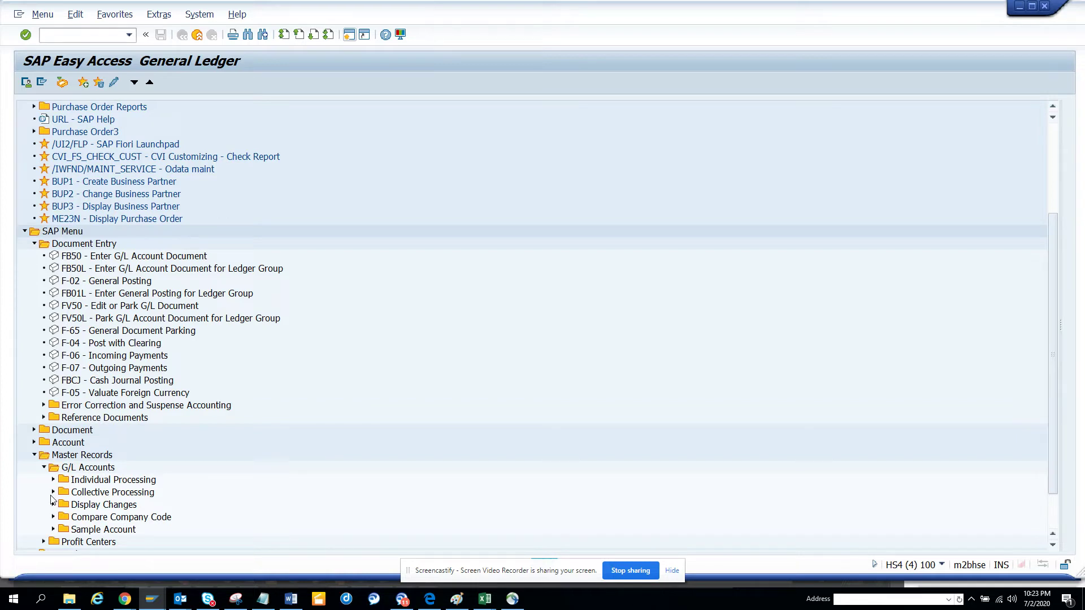
{"action": "left_click", "coordinate": [34, 443]}
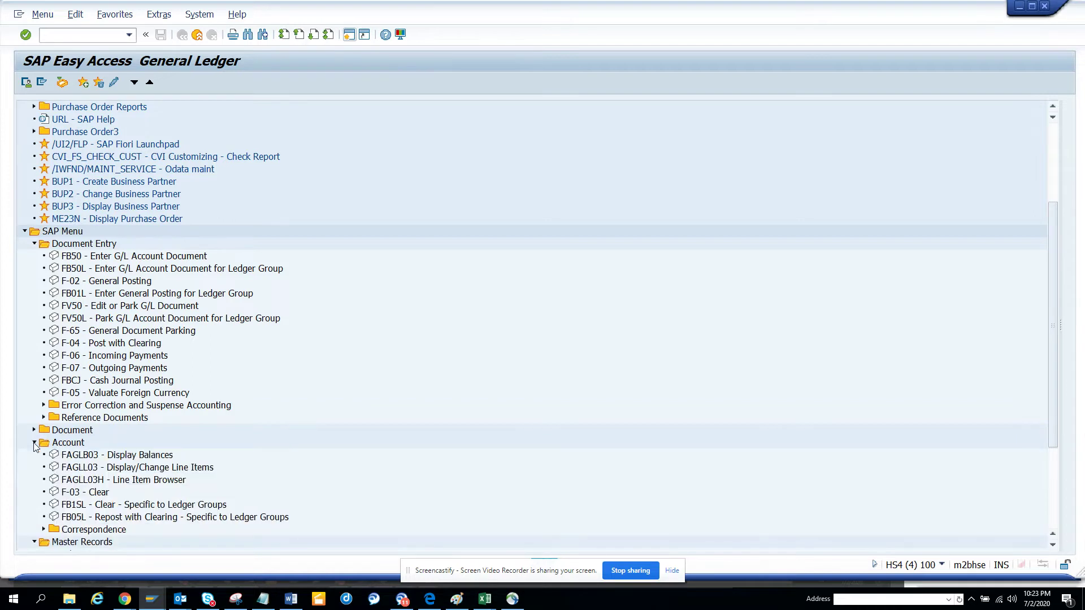
- Launch FAGLL03 and run the line item report for G/L account 500200
{"action": "left_click", "coordinate": [108, 472]}
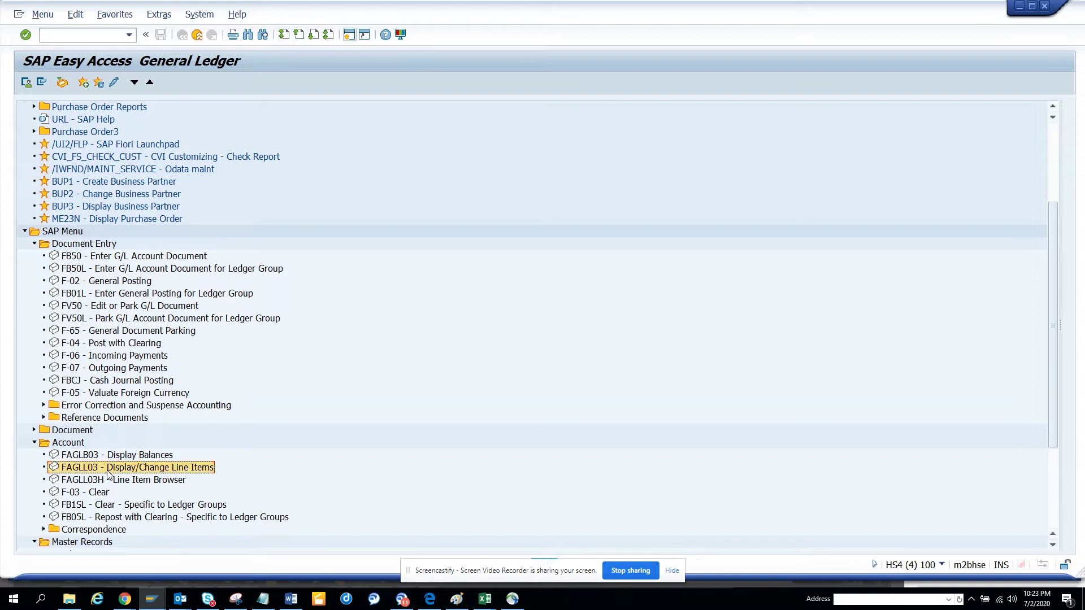
{"action": "double_click", "coordinate": [108, 472]}
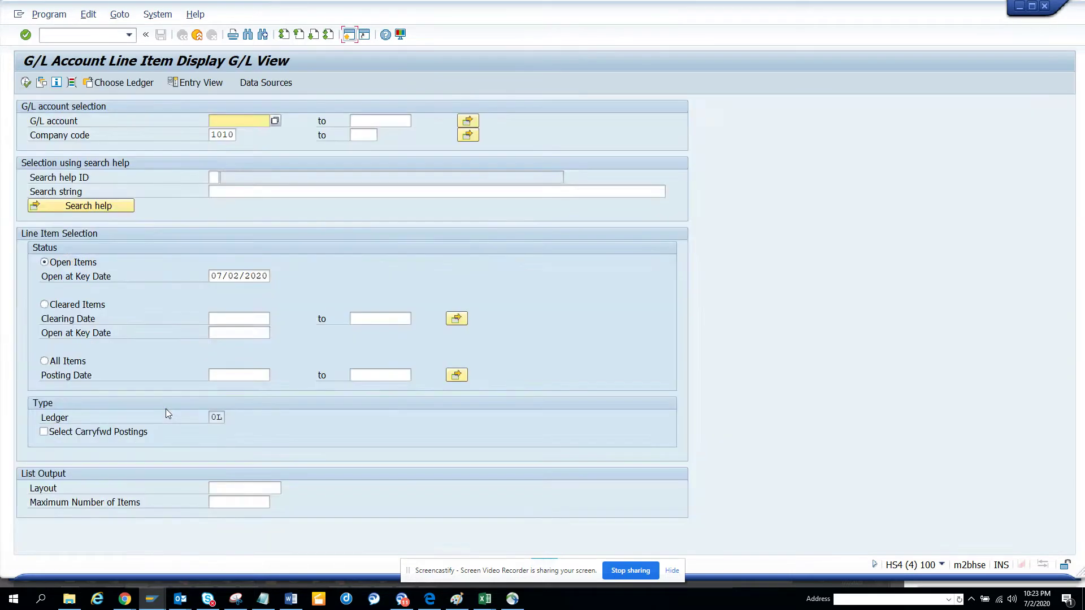
{"action": "left_click", "coordinate": [215, 122]}
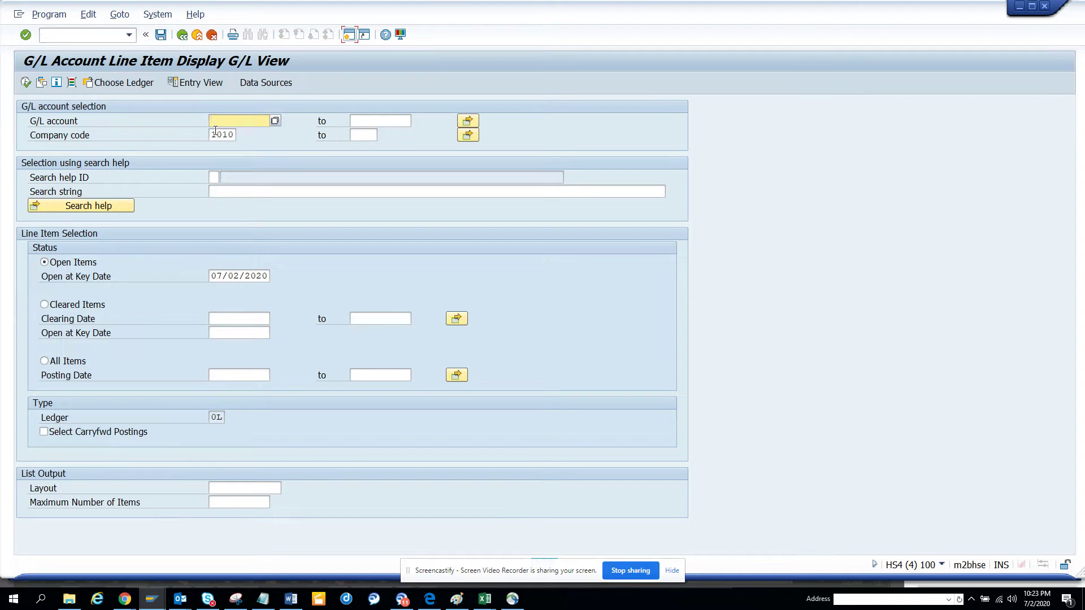
{"action": "left_click", "coordinate": [215, 134]}
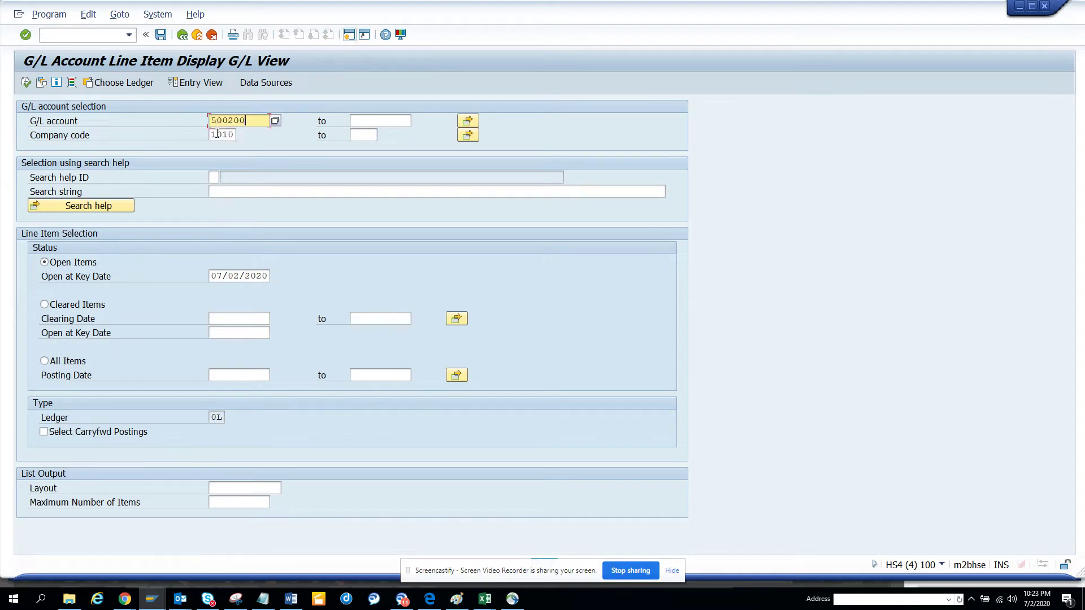
{"action": "left_click", "coordinate": [26, 82]}
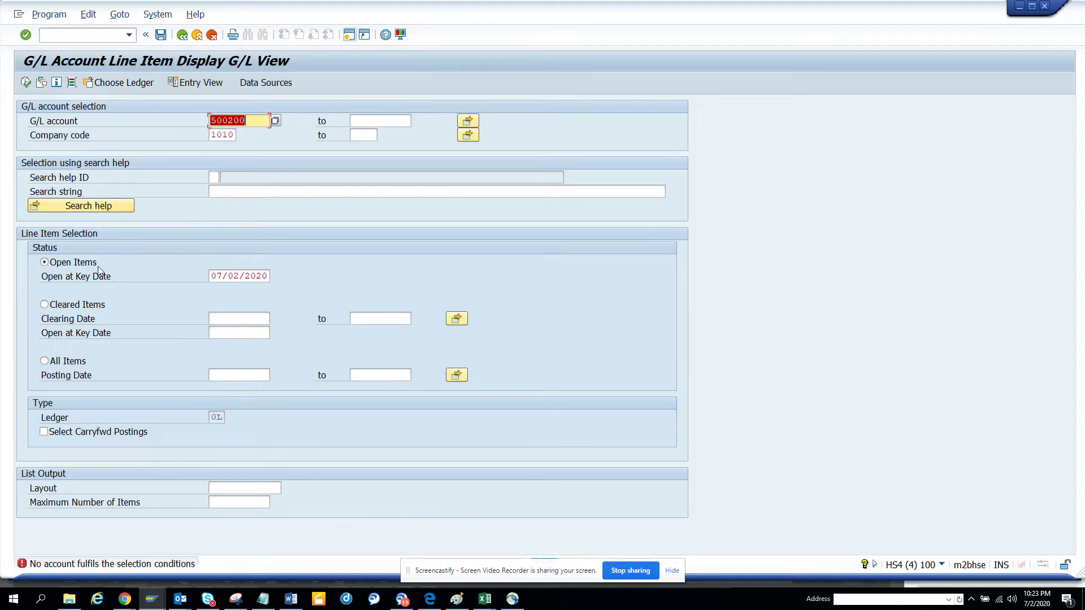
- Switch the item status to All Items and clear the 500200 account restriction
{"action": "left_click", "coordinate": [59, 362]}
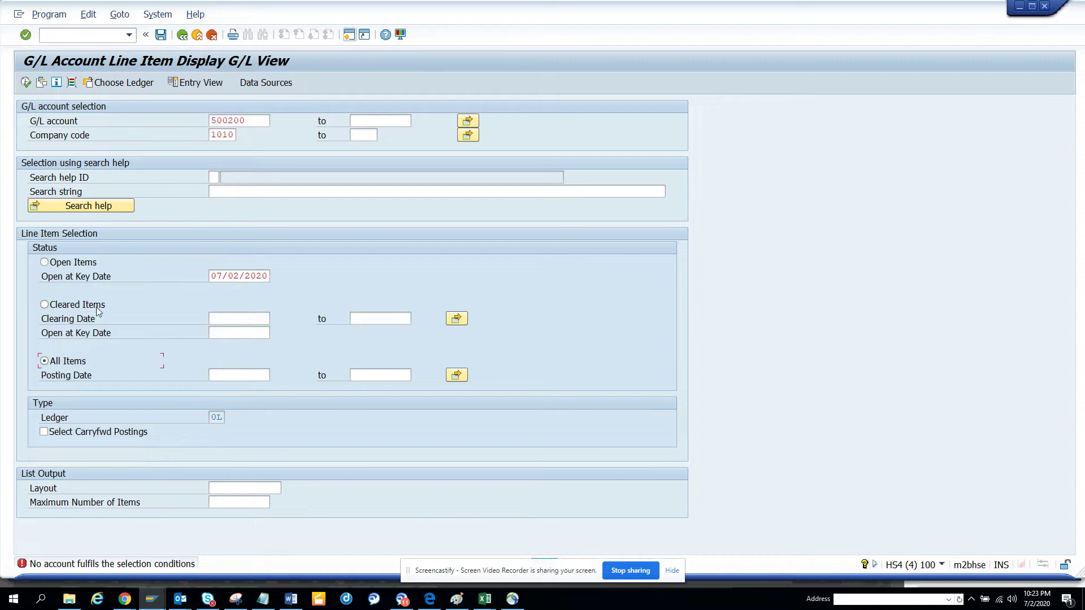
{"action": "double_click", "coordinate": [268, 117]}
{"action": "key", "text": "BackSpace"}
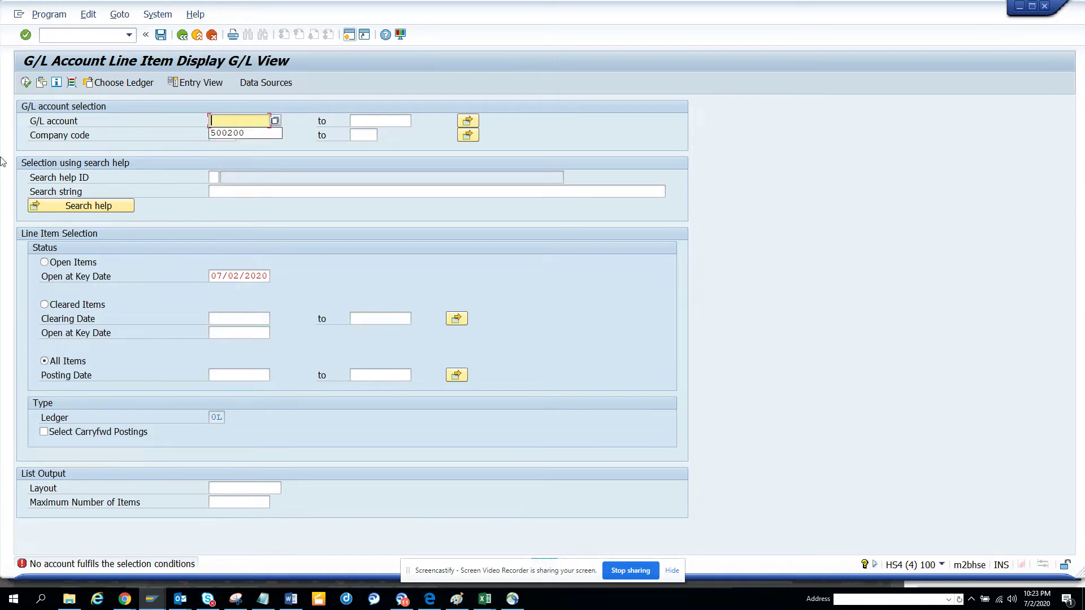
{"action": "left_click", "coordinate": [26, 83]}
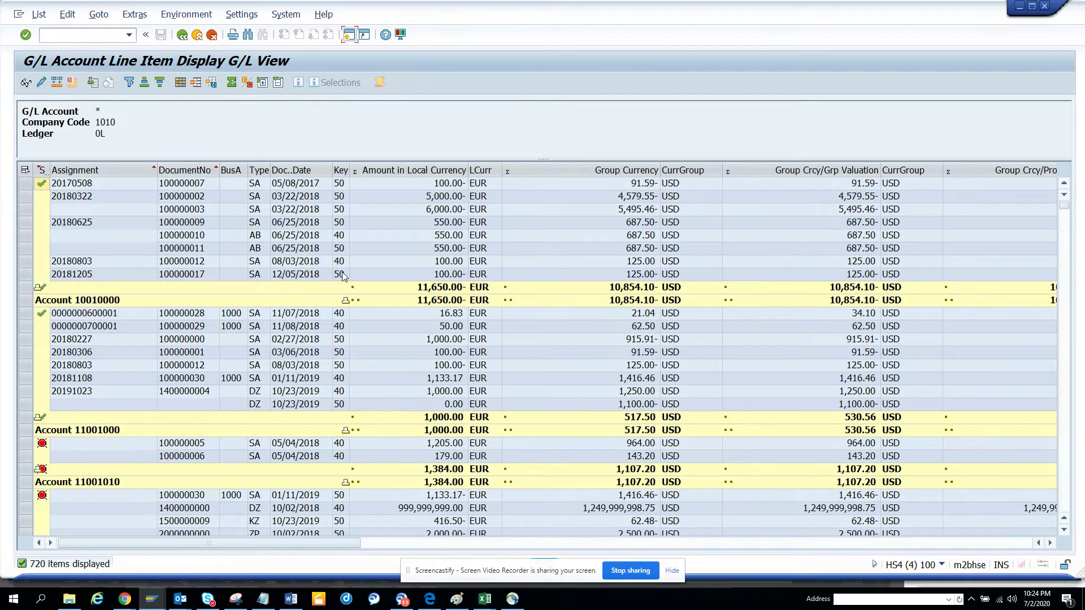
{"action": "left_click", "coordinate": [181, 37]}
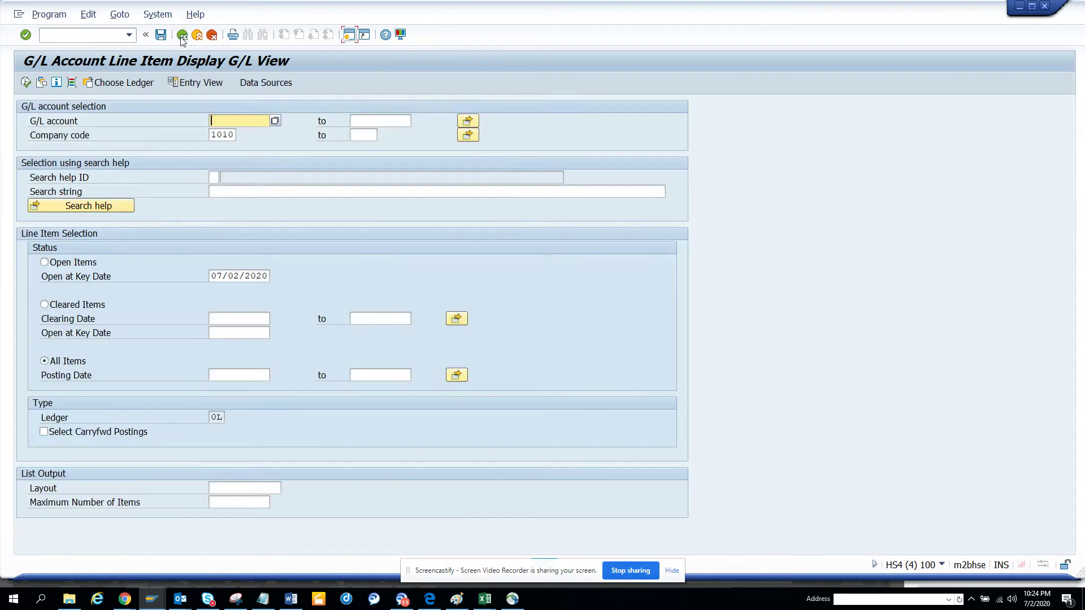
- Expand Reporting, Statistical Key Figures and Environment > User Parameters to show FB07 and FB00
{"action": "left_click", "coordinate": [181, 36]}
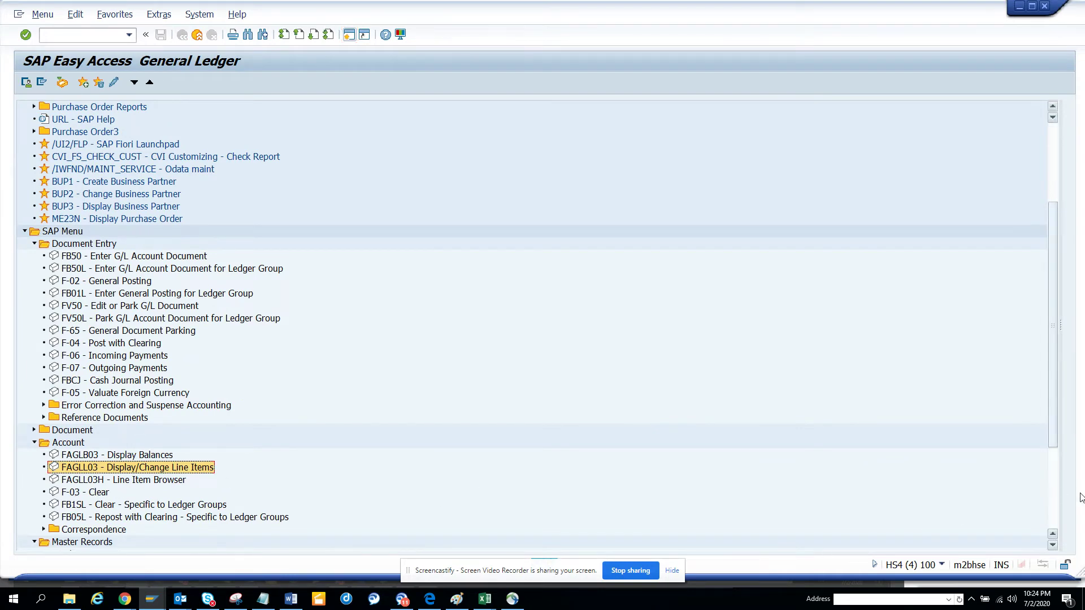
{"action": "scroll", "coordinate": [811, 502], "scroll_direction": "down", "scroll_amount": 4}
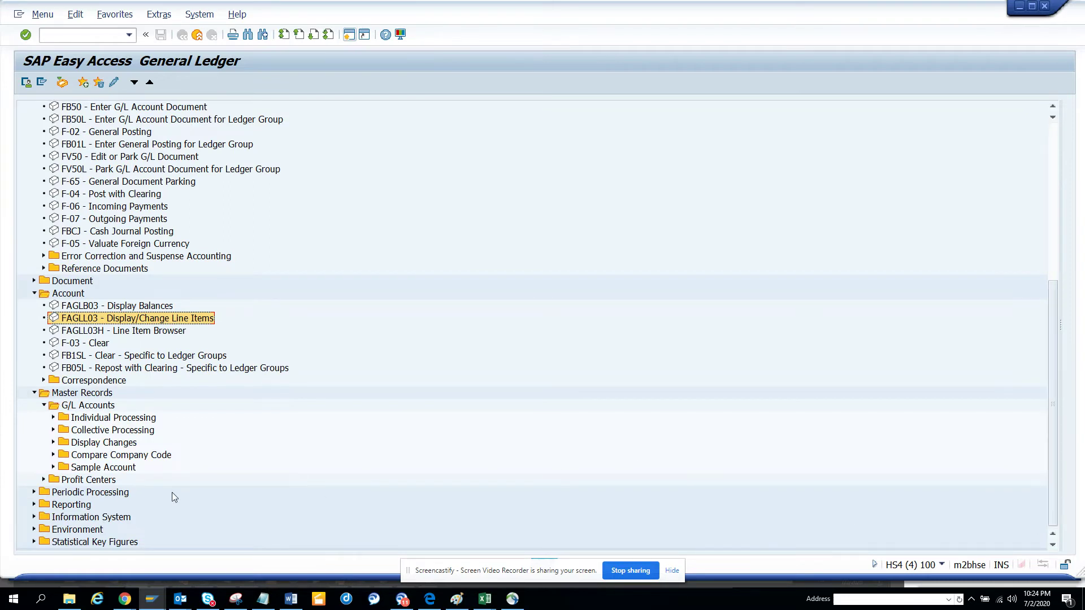
{"action": "left_click", "coordinate": [33, 505]}
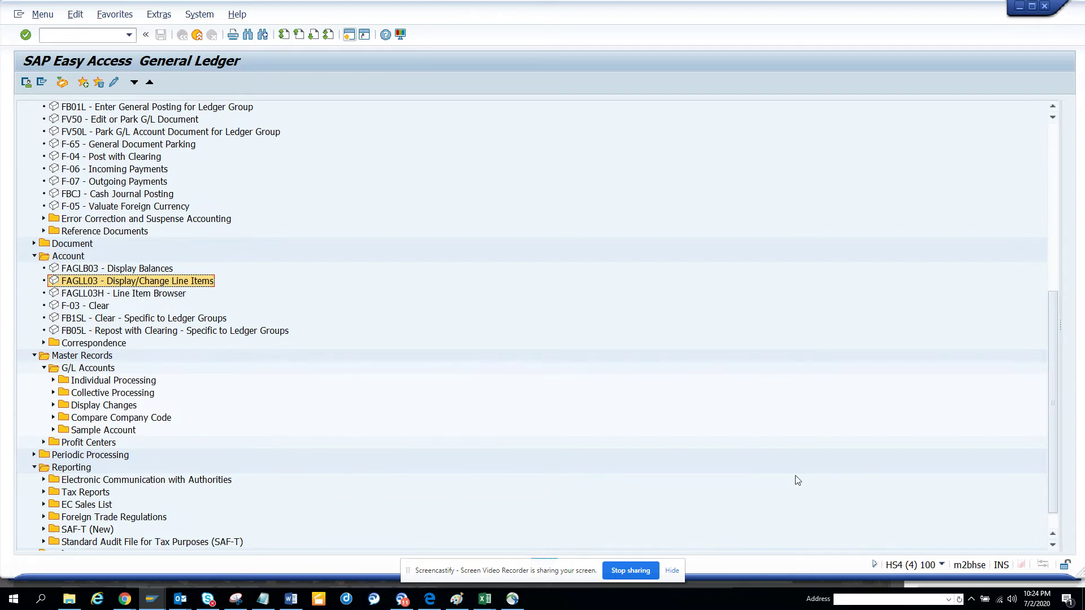
{"action": "scroll", "coordinate": [1055, 525], "scroll_direction": "down", "scroll_amount": 1}
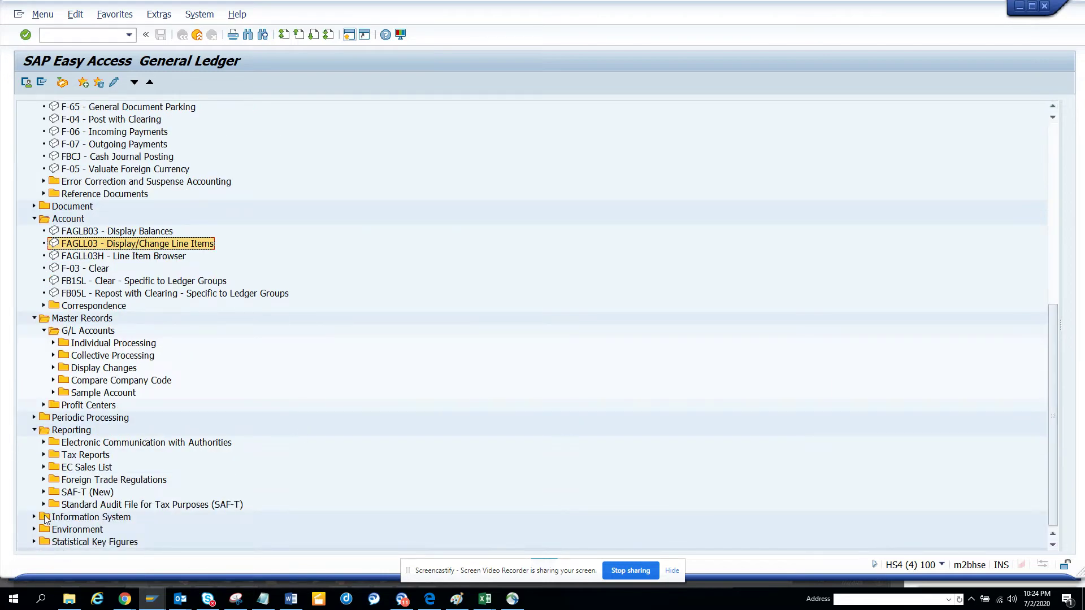
{"action": "left_click", "coordinate": [33, 543]}
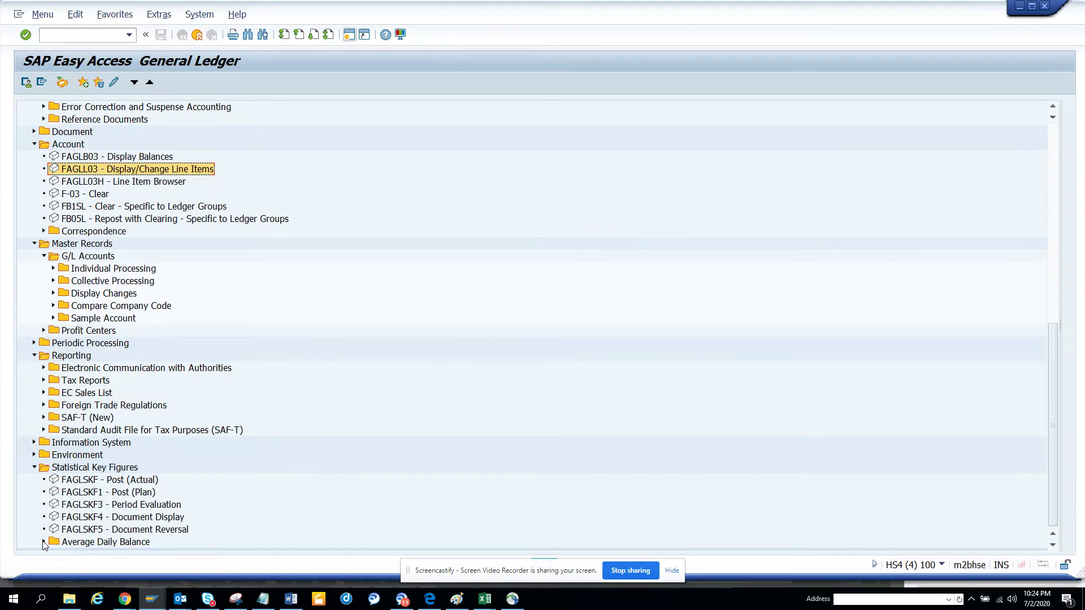
{"action": "left_click", "coordinate": [34, 455]}
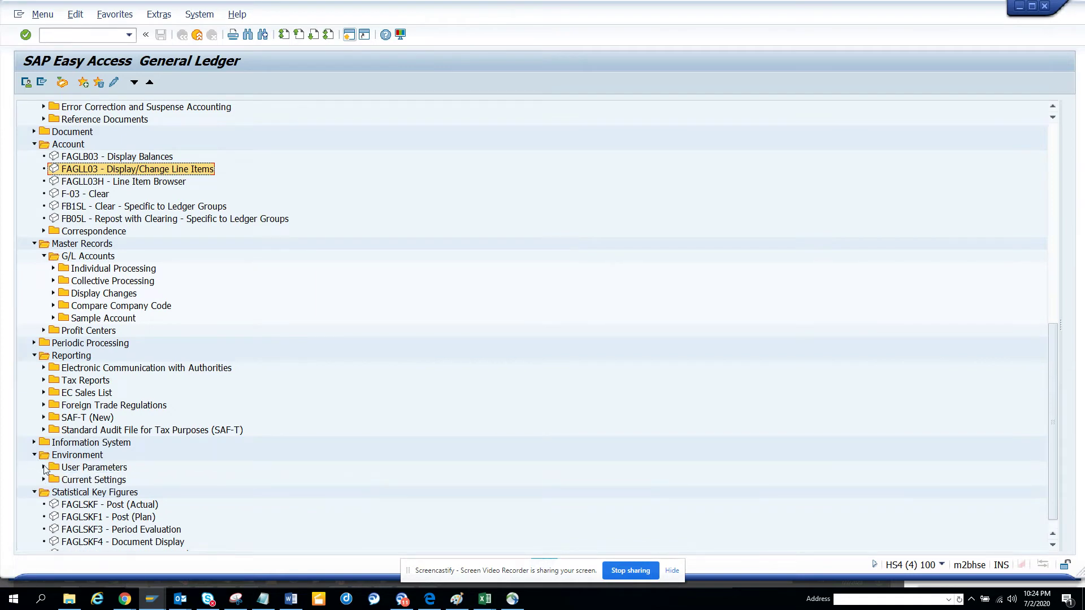
{"action": "left_click", "coordinate": [44, 468]}
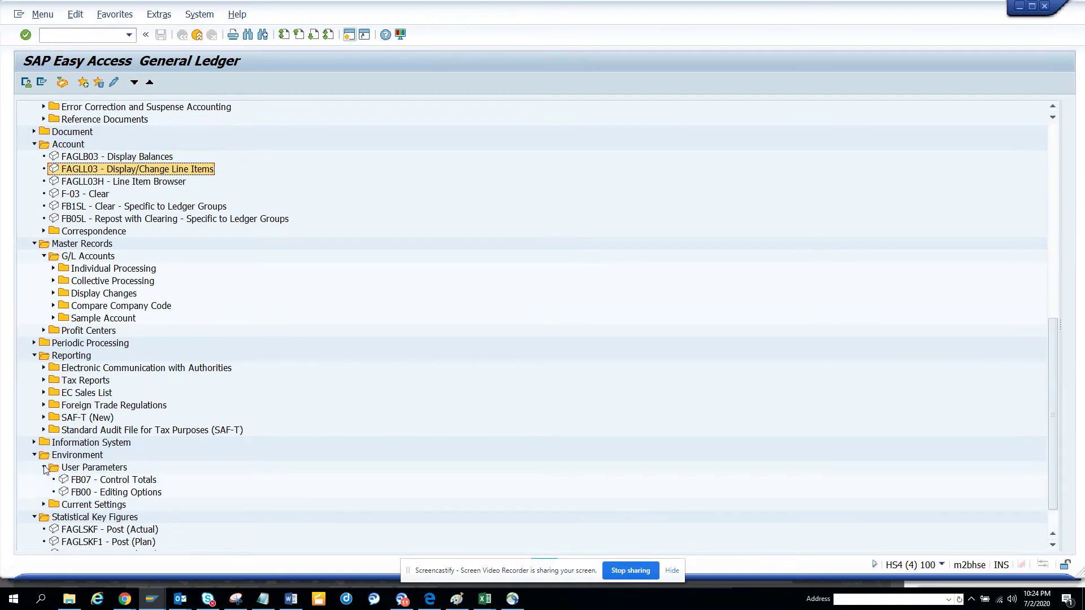
- Open FB00 Editing Options and review the Doc.display, Open items and Credit mgt pages
{"action": "double_click", "coordinate": [76, 493]}
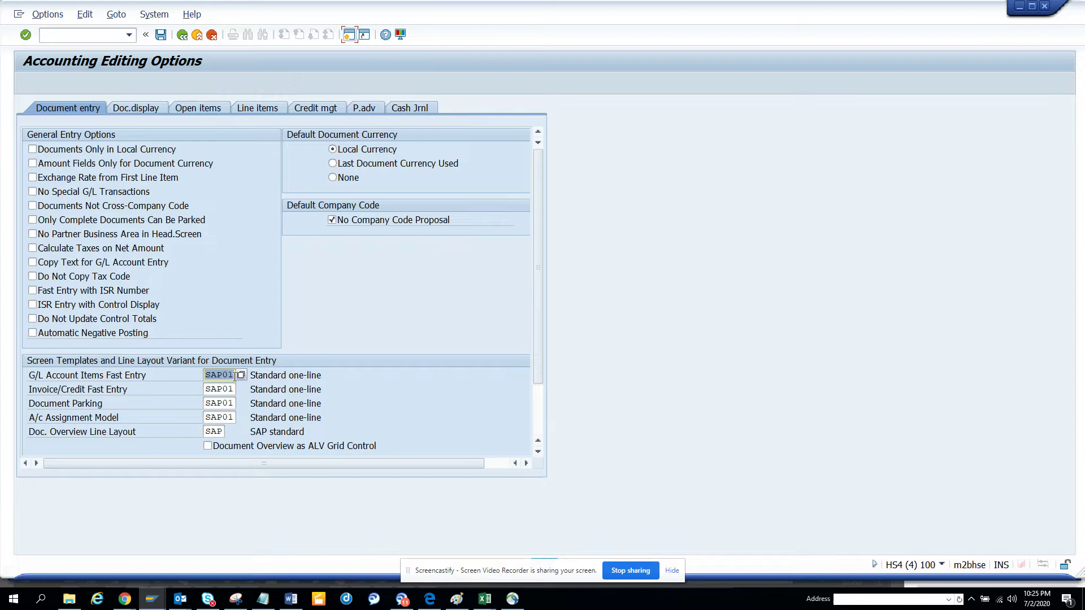
{"action": "left_click", "coordinate": [142, 110]}
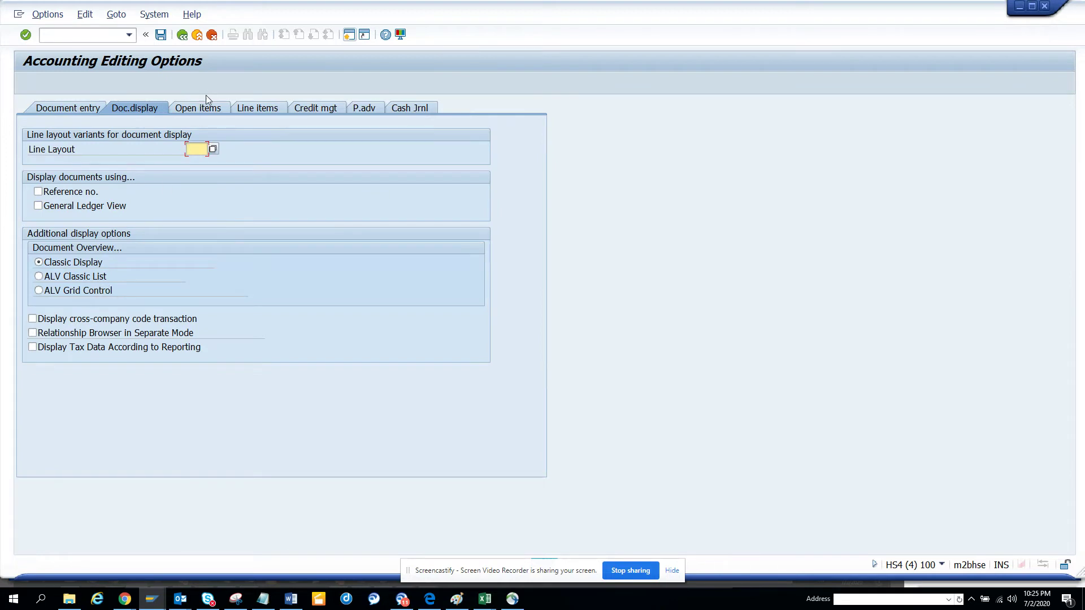
{"action": "left_click", "coordinate": [206, 110]}
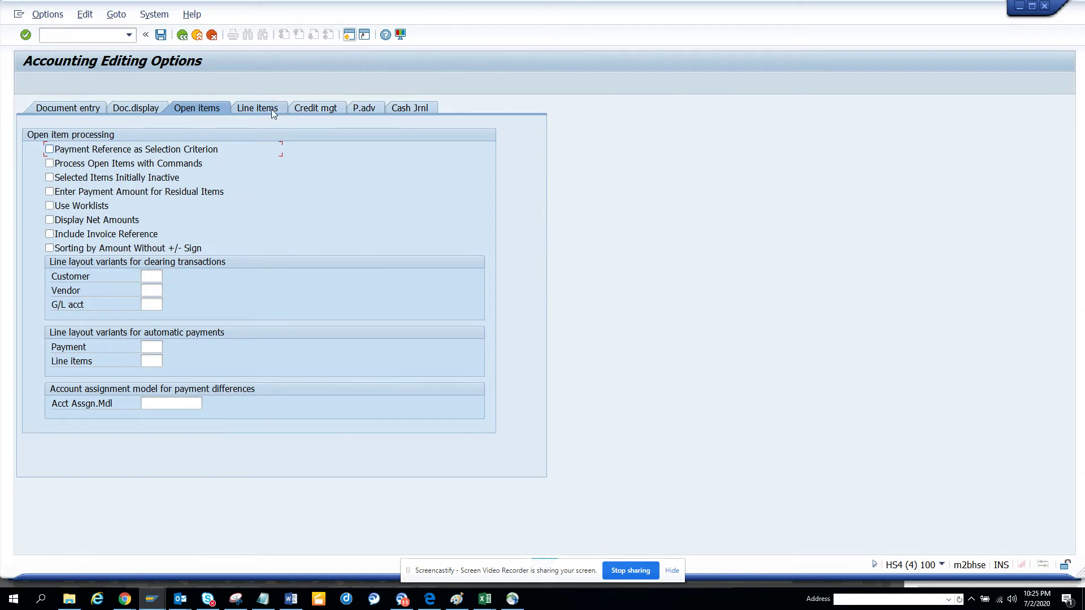
{"action": "left_click", "coordinate": [309, 108]}
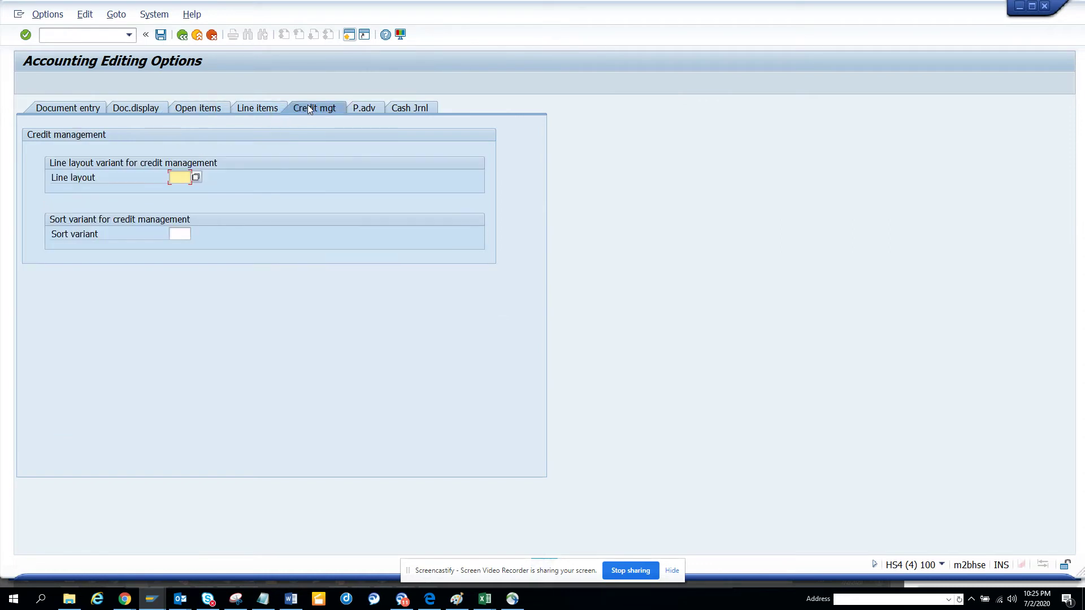
- Enable Payment Reference as Selection Criterion for open items and save to the user master
{"action": "left_click", "coordinate": [252, 109]}
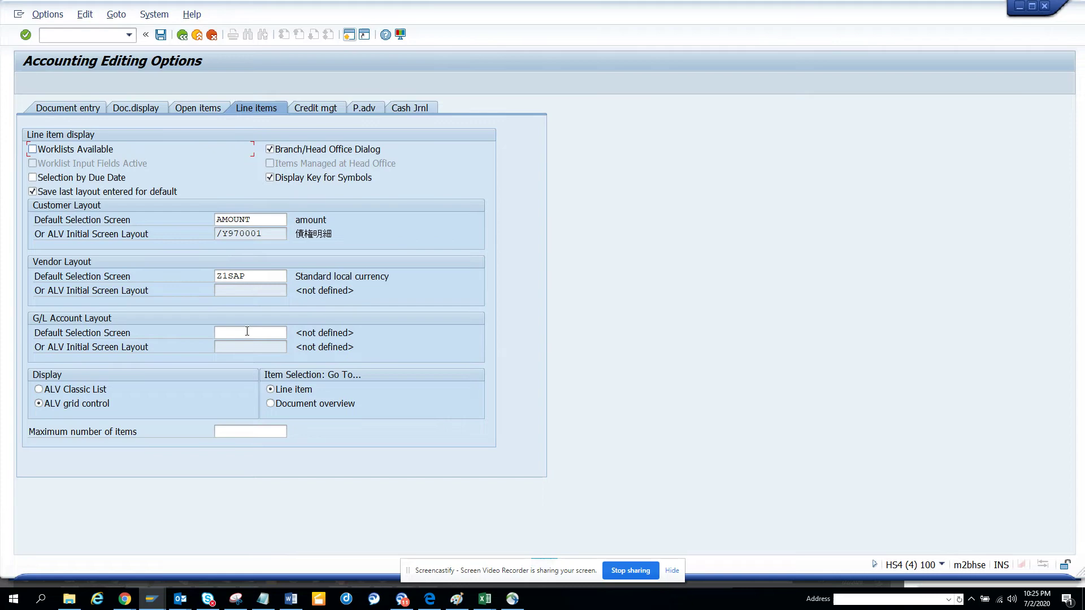
{"action": "left_click", "coordinate": [199, 107]}
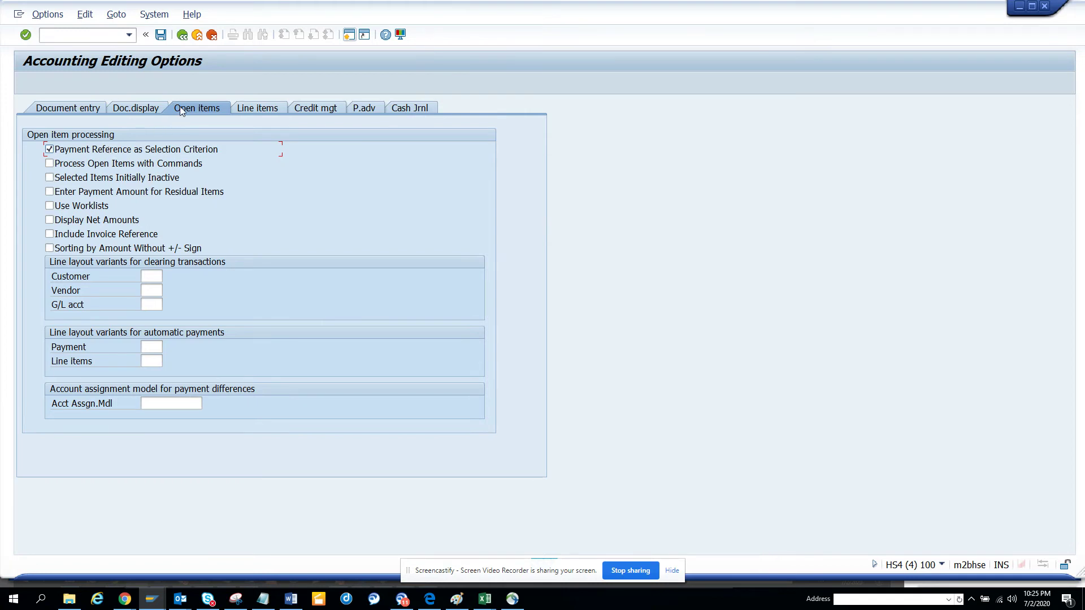
{"action": "left_click", "coordinate": [163, 37]}
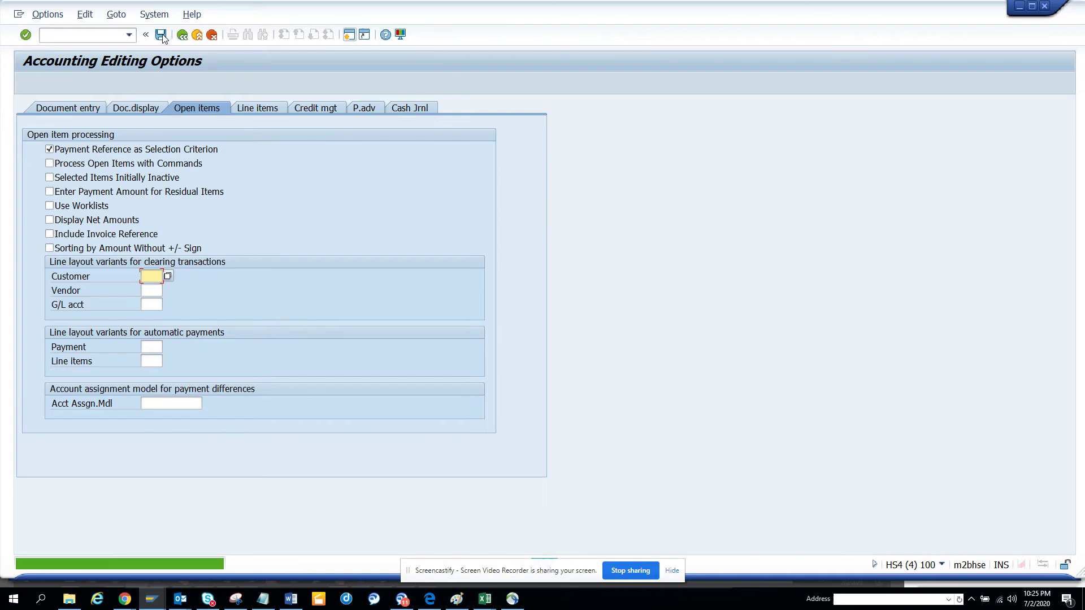
- Leave the editing options and look at the FAGLB03 Display Balances report
{"action": "left_click", "coordinate": [183, 35]}
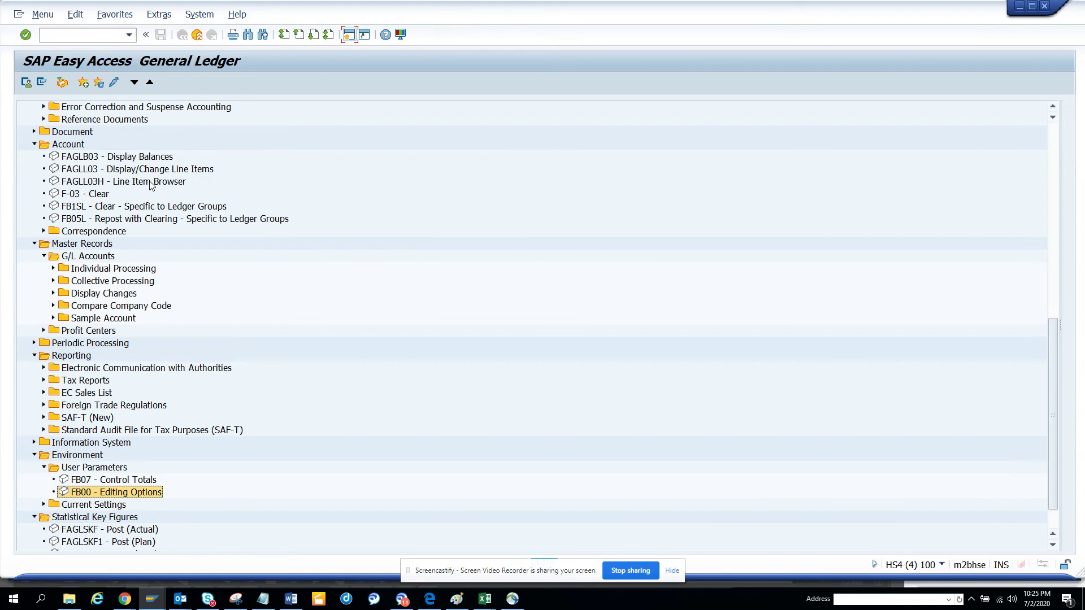
{"action": "left_click", "coordinate": [147, 160]}
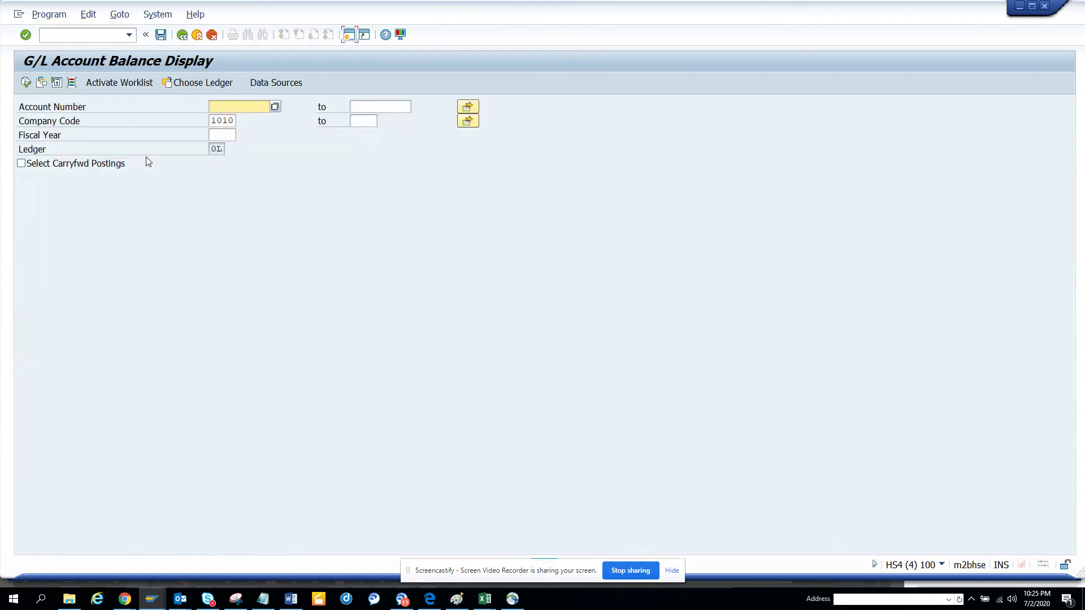
{"action": "left_click", "coordinate": [180, 35]}
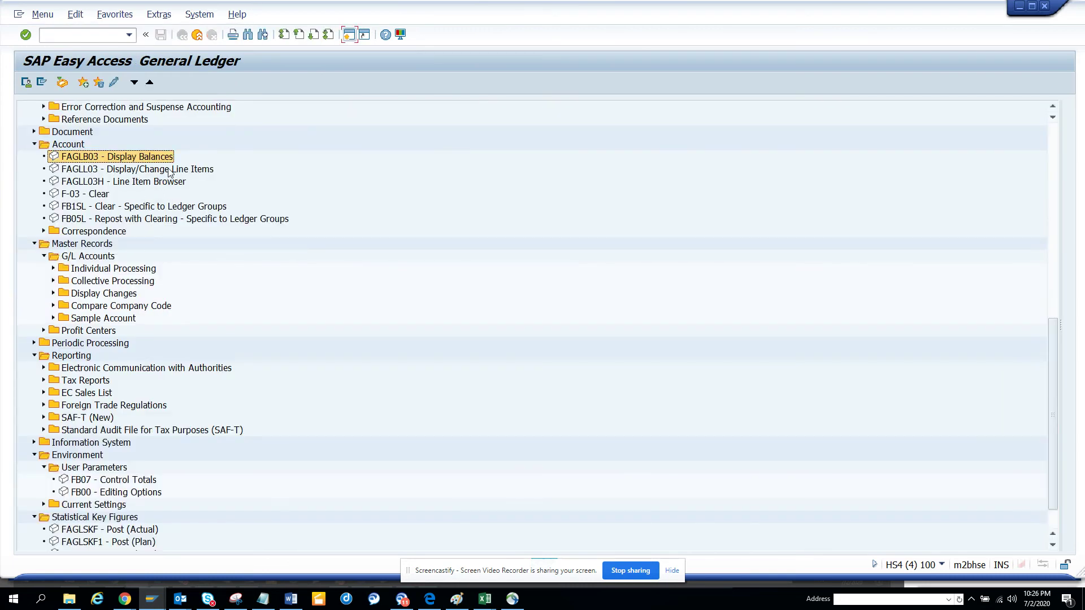
- View the FAGLL03 line item display, return to the menu, and start a new session
{"action": "left_click", "coordinate": [169, 172]}
{"action": "double_click", "coordinate": [169, 170]}
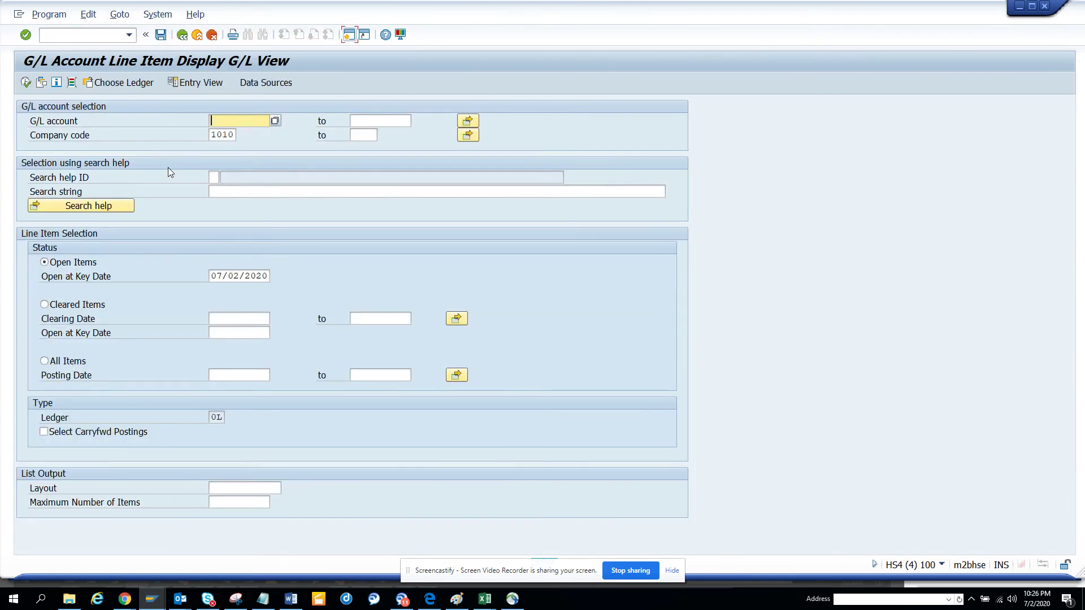
{"action": "left_click", "coordinate": [182, 35]}
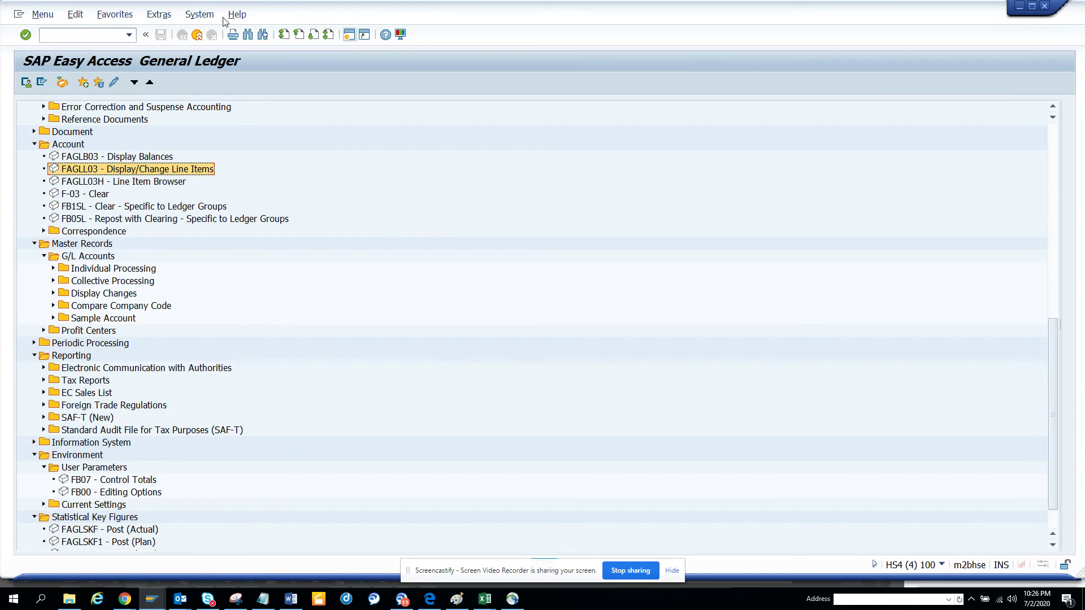
{"action": "left_click", "coordinate": [349, 35]}
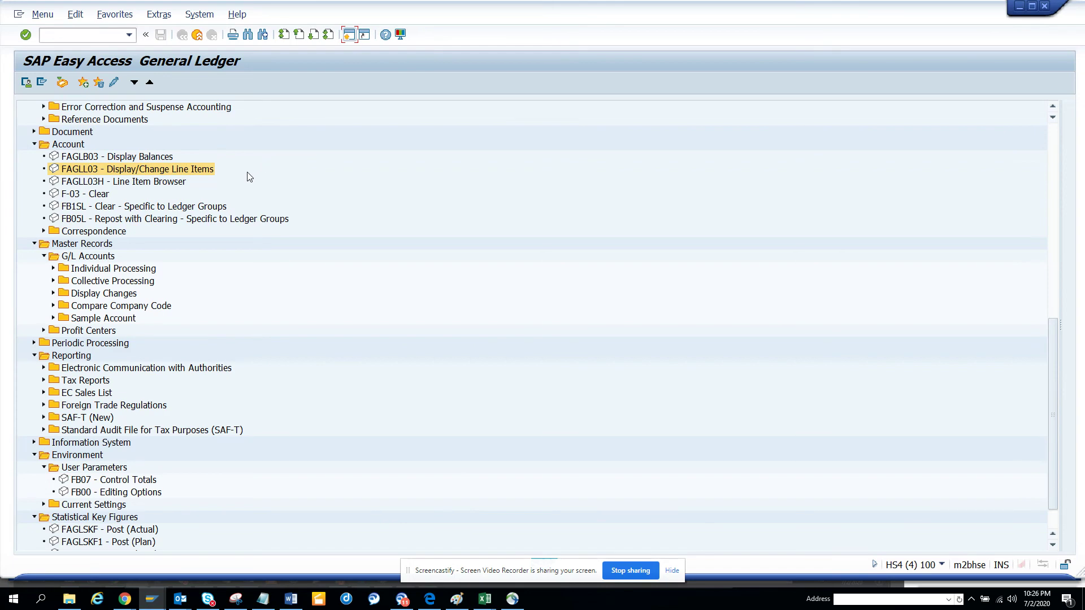
{"action": "type", "text": "f"}
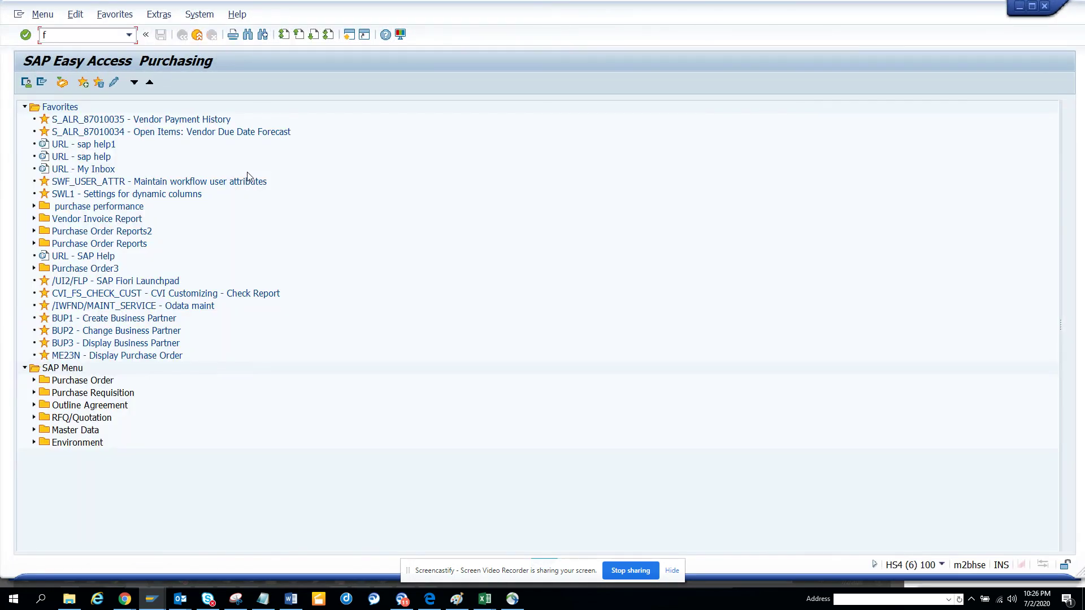
{"action": "type", "text": "bl3n"}
{"action": "key", "text": "Return"}
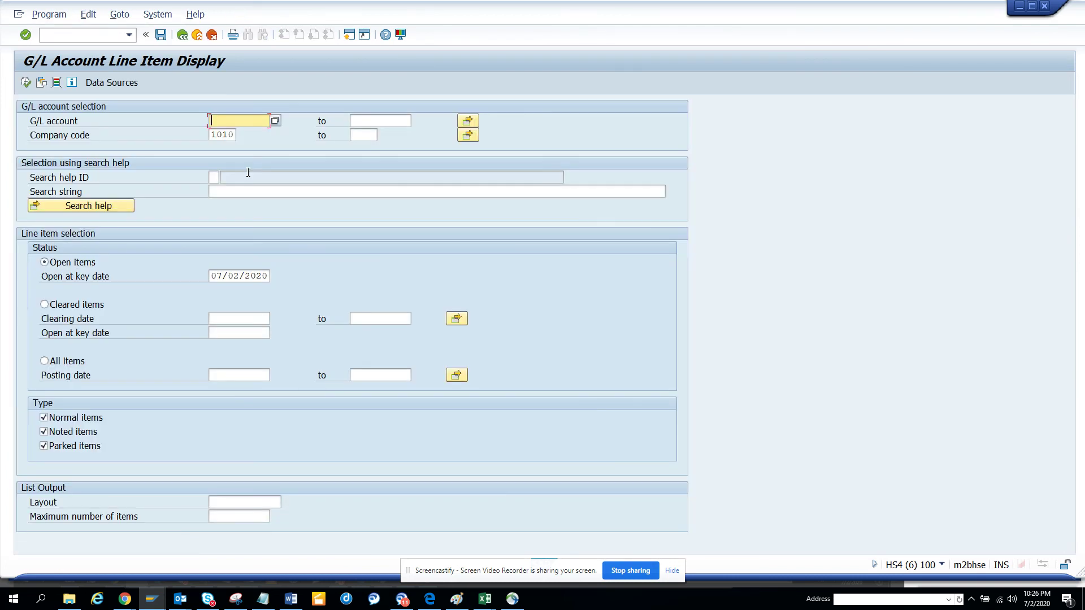
{"action": "left_click", "coordinate": [56, 82]}
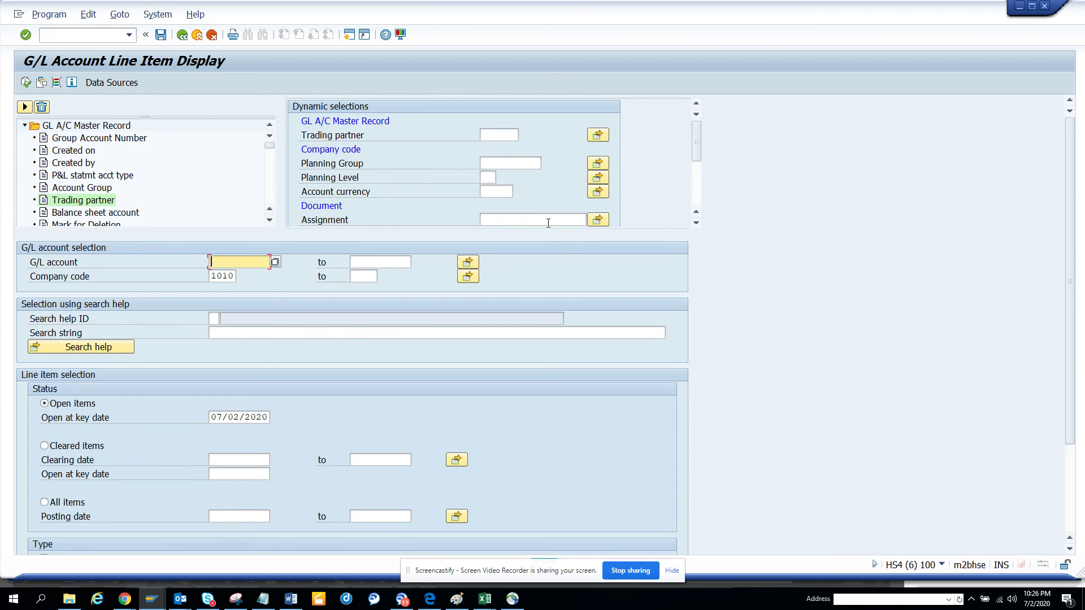
{"action": "left_click", "coordinate": [695, 201]}
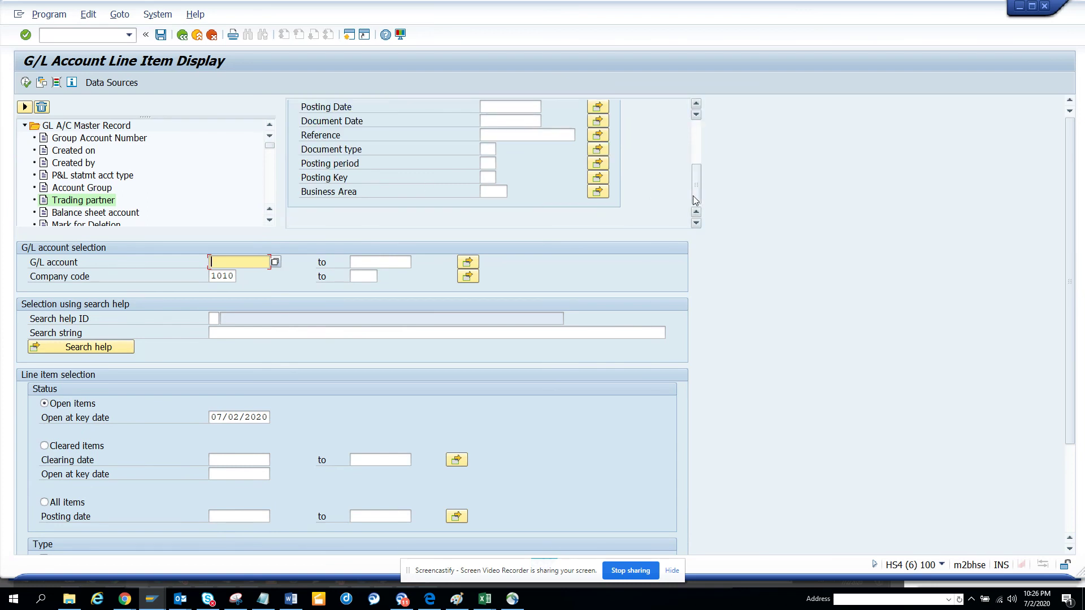
{"action": "left_click", "coordinate": [531, 135]}
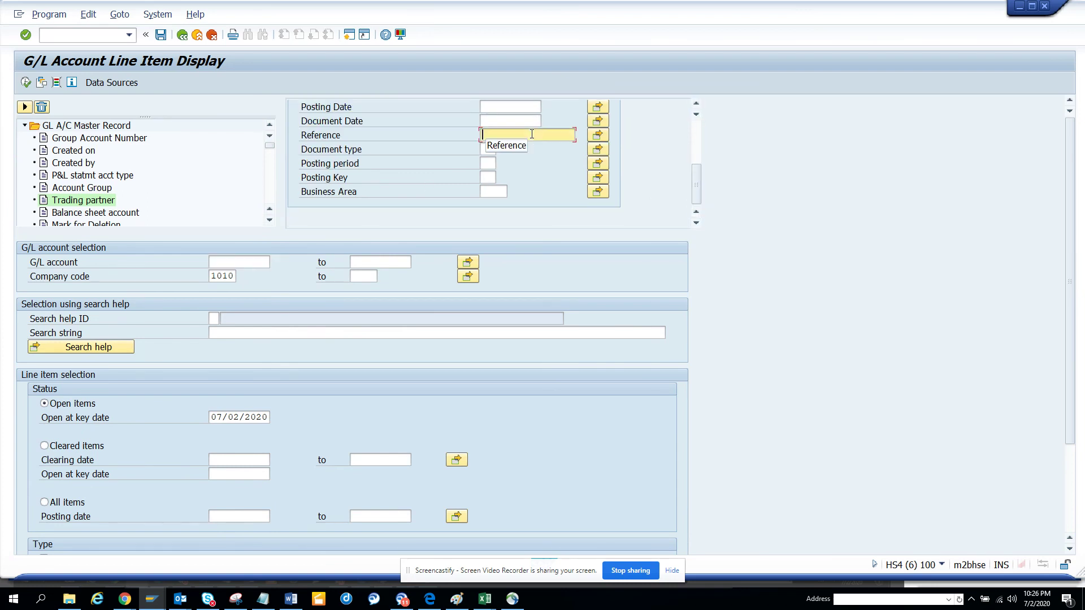
{"action": "left_click", "coordinate": [182, 36]}
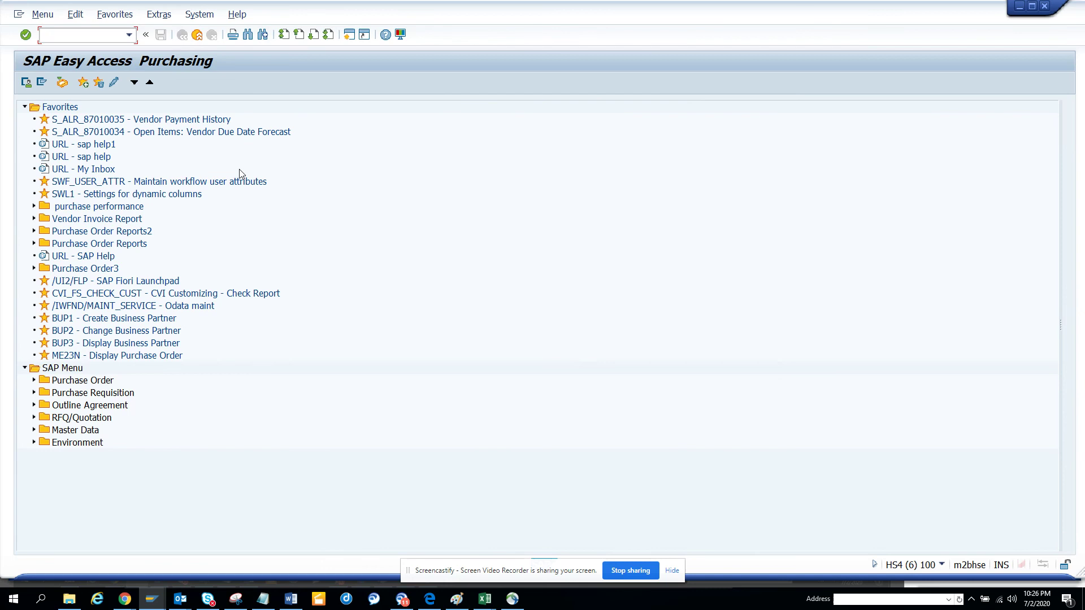
- Show the command field's history of entered transaction codes, including fsmn
{"action": "left_click", "coordinate": [129, 39]}
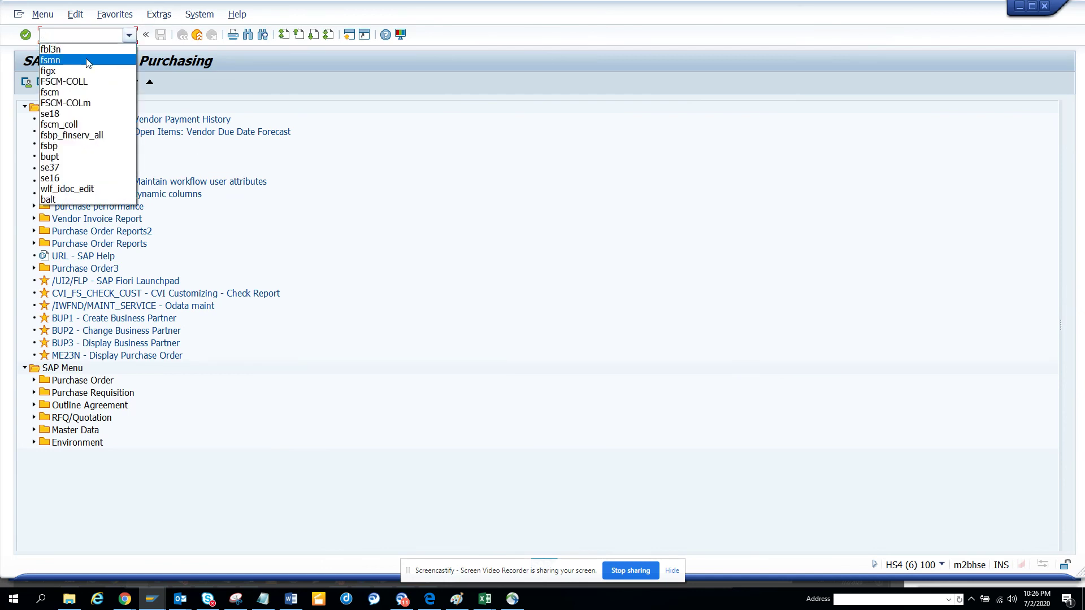